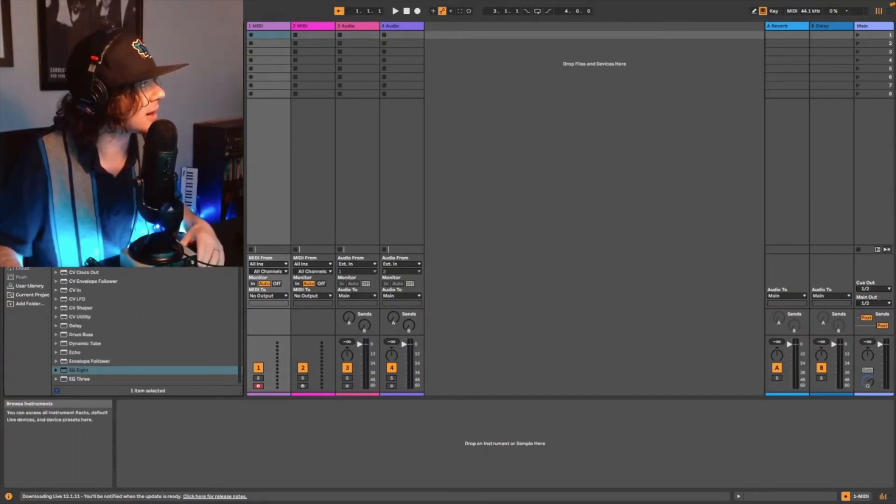
# Load the TapDaddy132 BoomBap drum kit onto the first MIDI track and play the eight-bar drum clip in a loop
pyautogui.click(23, 141)
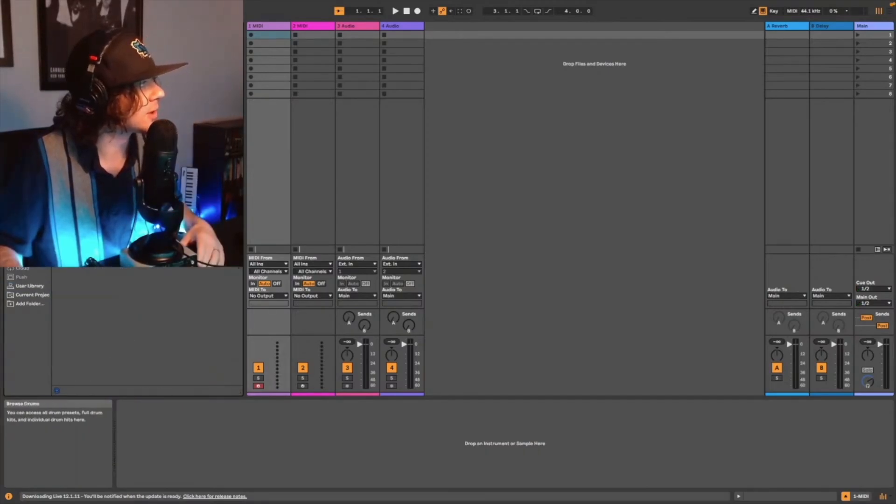
pyautogui.scroll(-5, 147, 326)
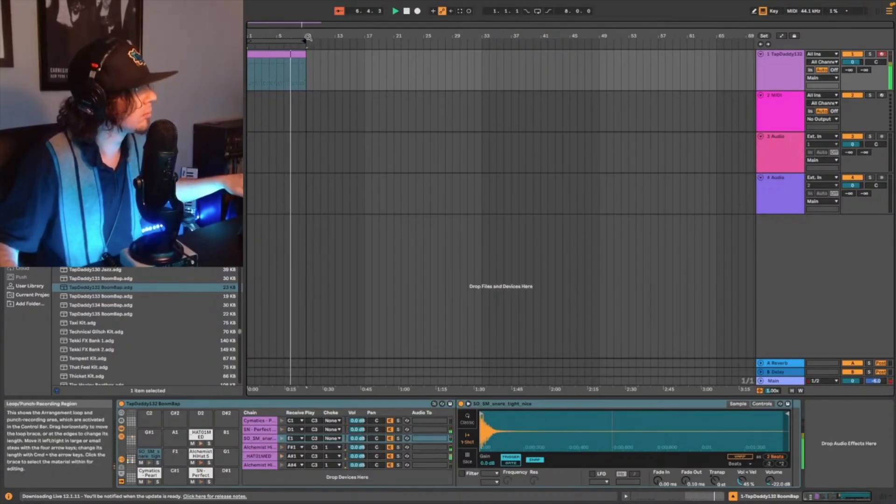
pyautogui.click(538, 11)
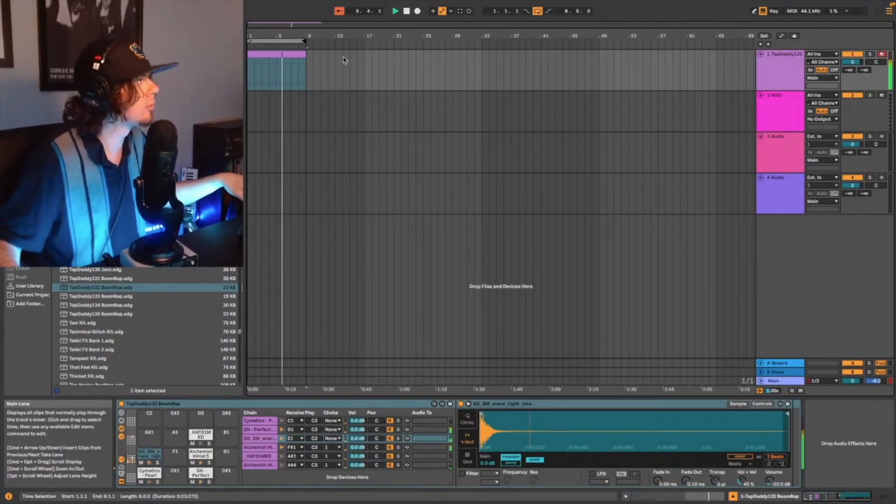
pyautogui.press('space')
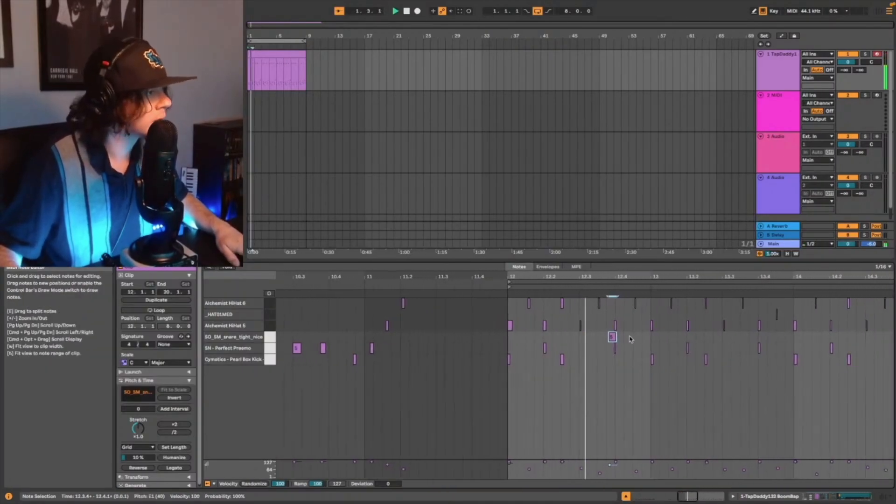
# Copy the SO_SM_snare_tight_nice note at 12.3.4 to 14.3.4 and 17.3.4 in the drum clip and play the result
pyautogui.press('space')
pyautogui.click(587, 346)
pyautogui.press('super+v')
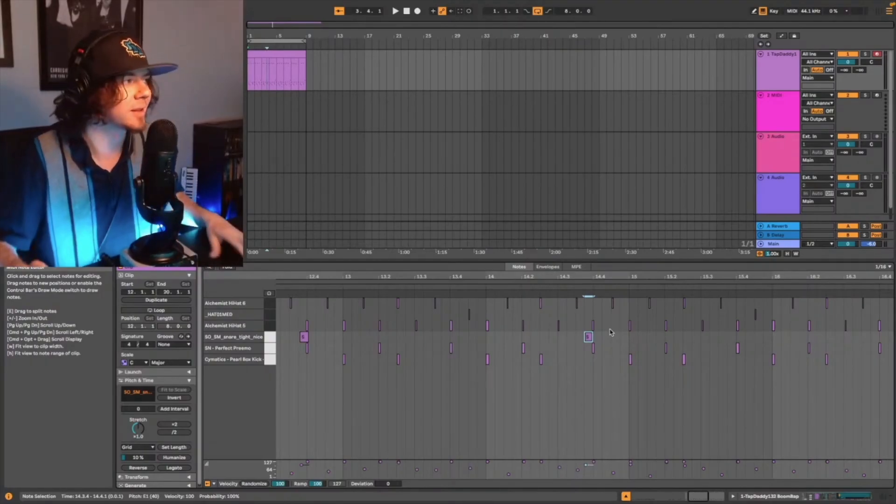
pyautogui.press('space')
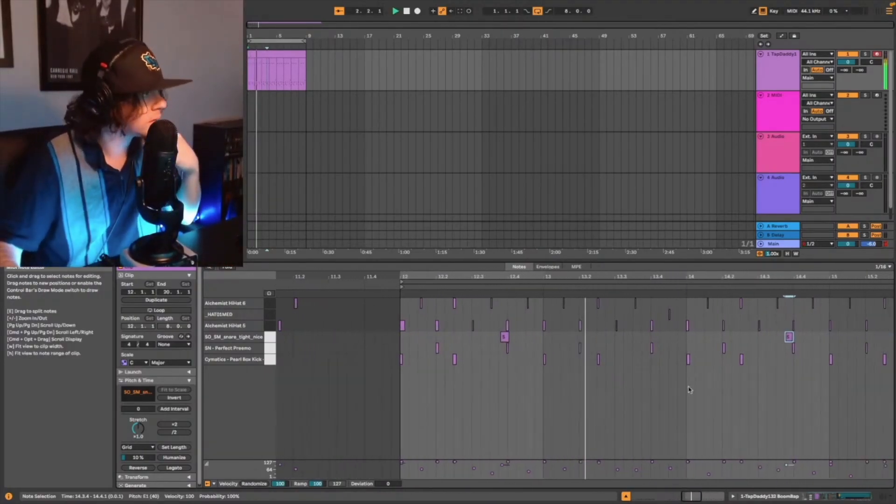
pyautogui.click(612, 289)
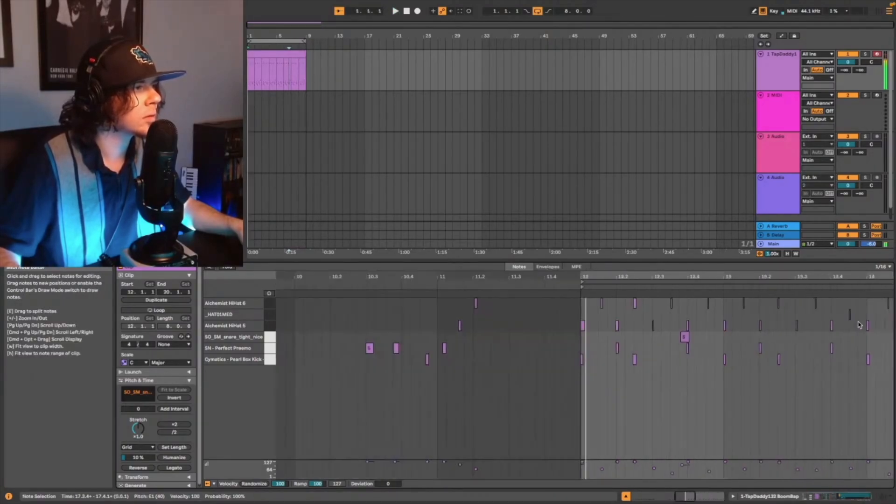
pyautogui.click(565, 295)
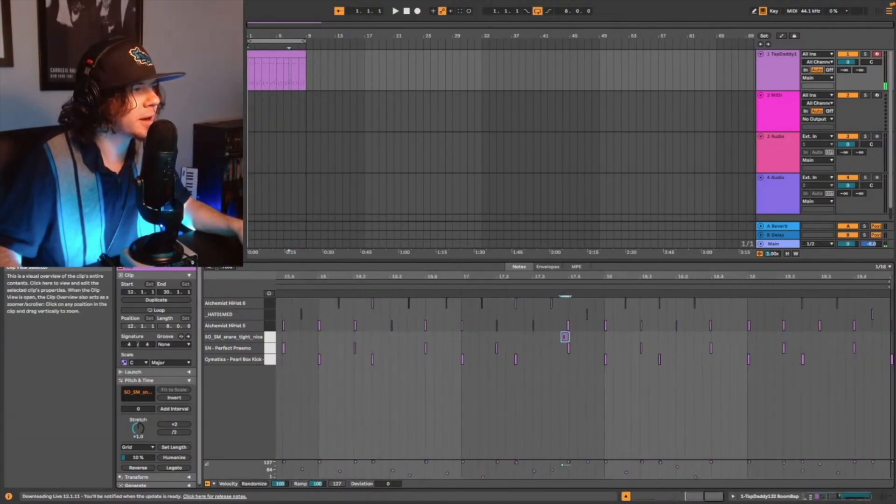
pyautogui.moveTo(715, 497); pyautogui.dragTo(715, 497)
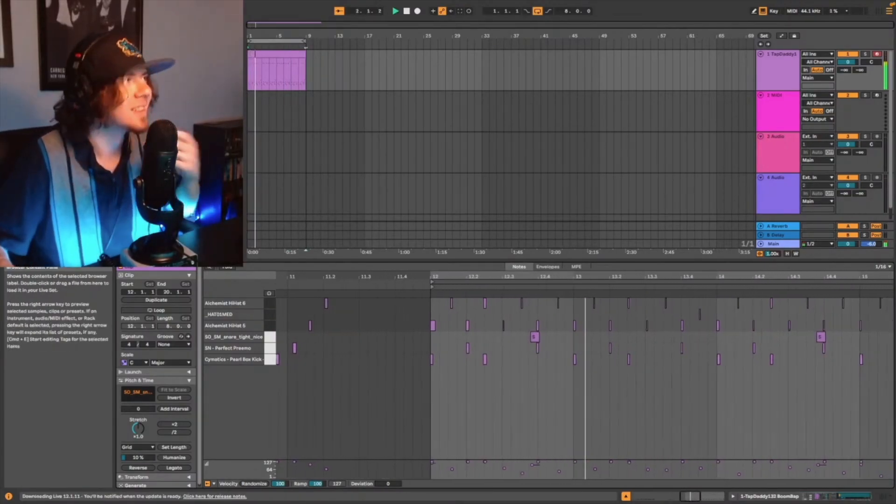
# Select the second MIDI track and preview the OS_VS2_80 songstarter hollywood D#m sample from the User Library
pyautogui.click(771, 496)
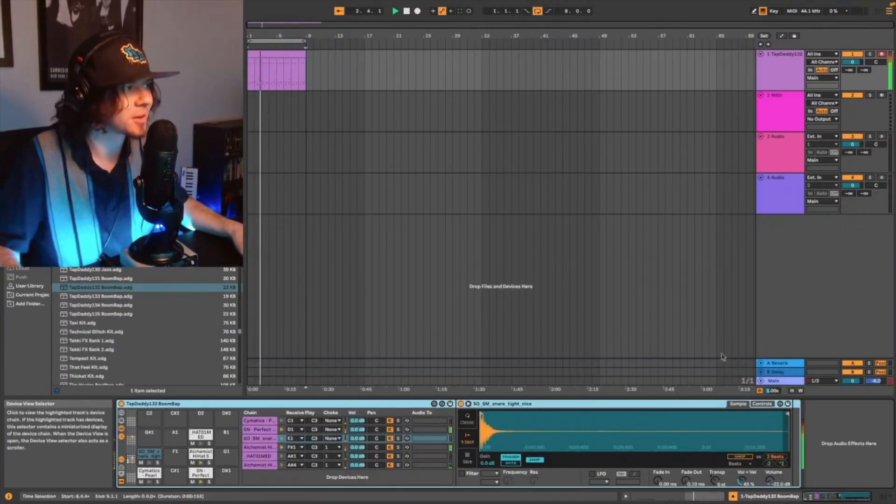
pyautogui.click(765, 105)
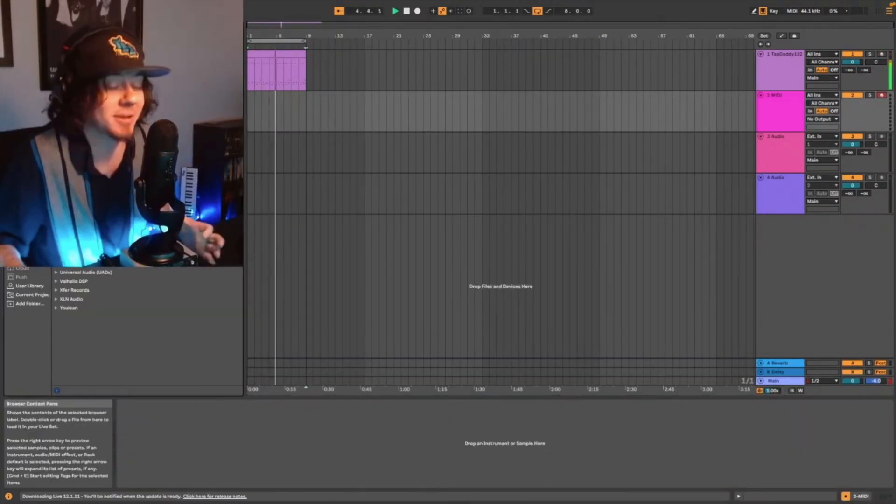
pyautogui.click(36, 285)
pyautogui.scroll(-12, 130, 299)
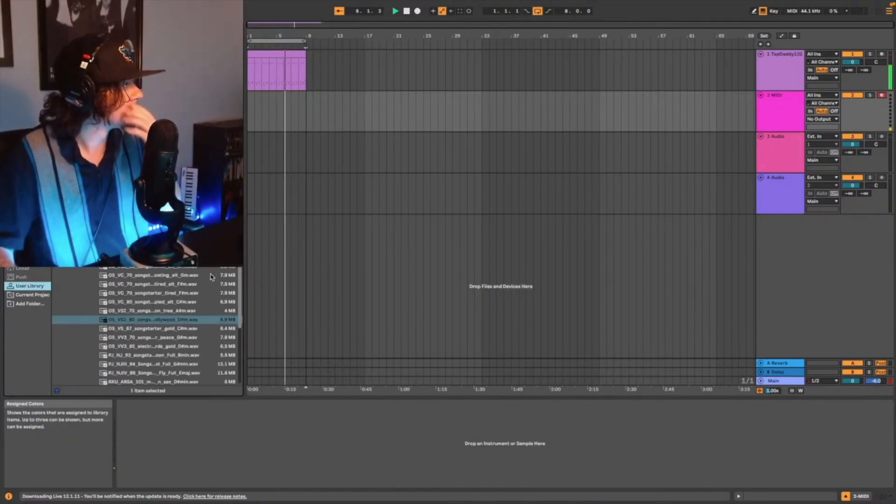
pyautogui.click(173, 321)
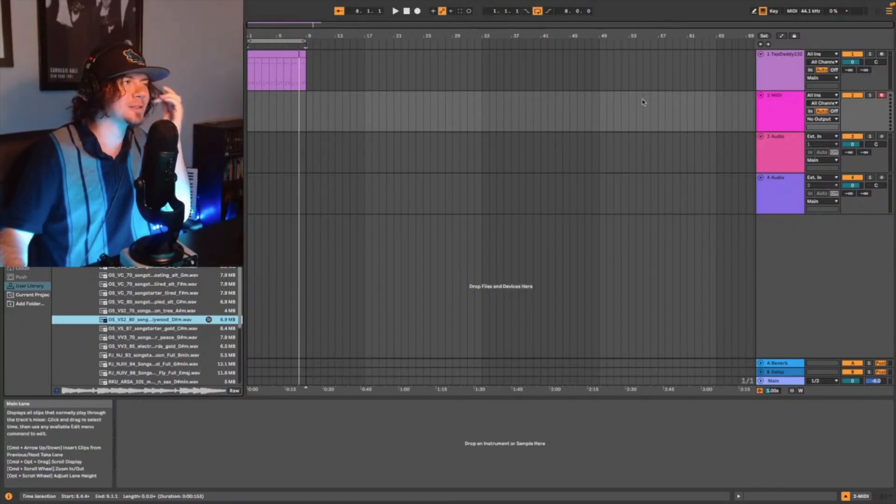
# Load the hollywood D#m sample into a slicing sampler on the second MIDI track, transpose it to -1 st and play the arrangement
pyautogui.click(785, 108)
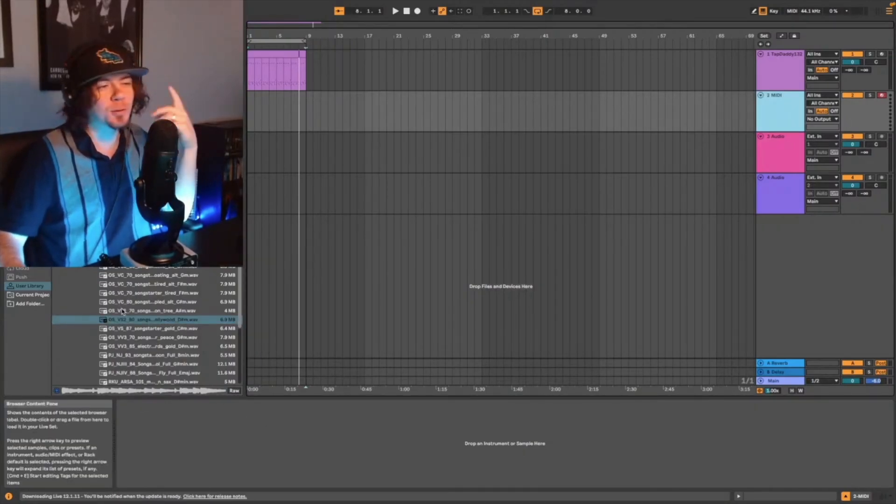
pyautogui.moveTo(133, 321); pyautogui.dragTo(195, 435)
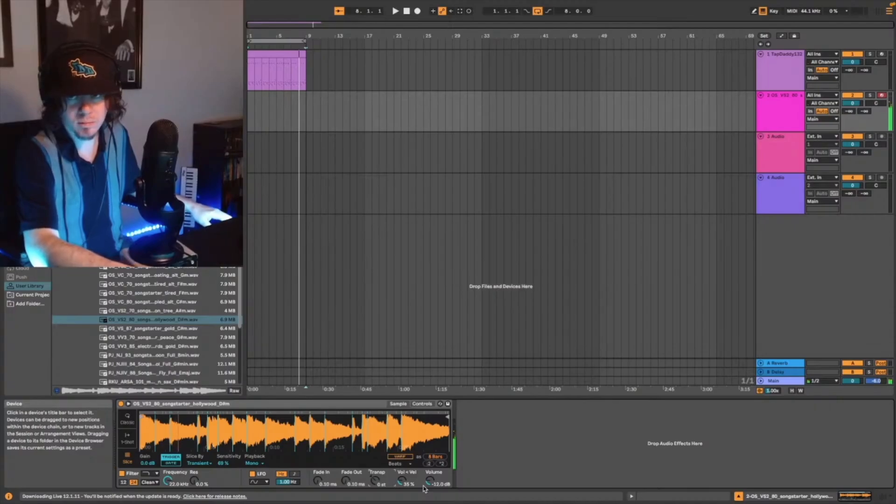
pyautogui.press('Down')
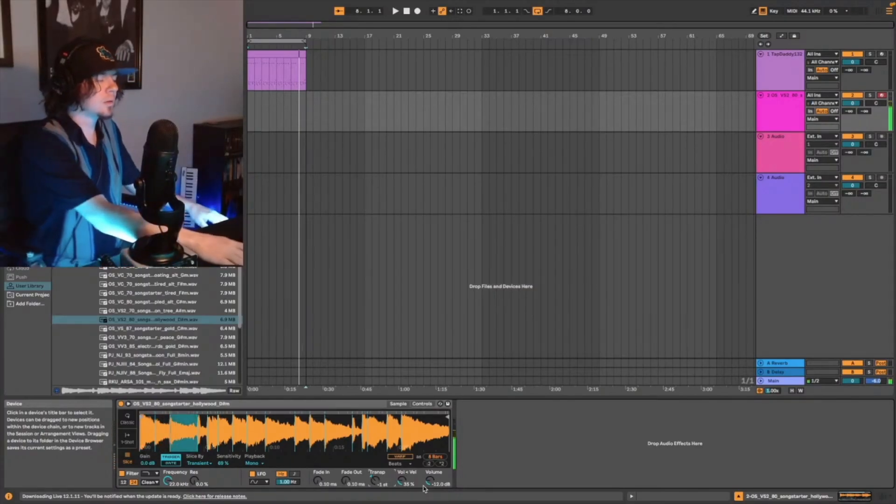
pyautogui.press('space')
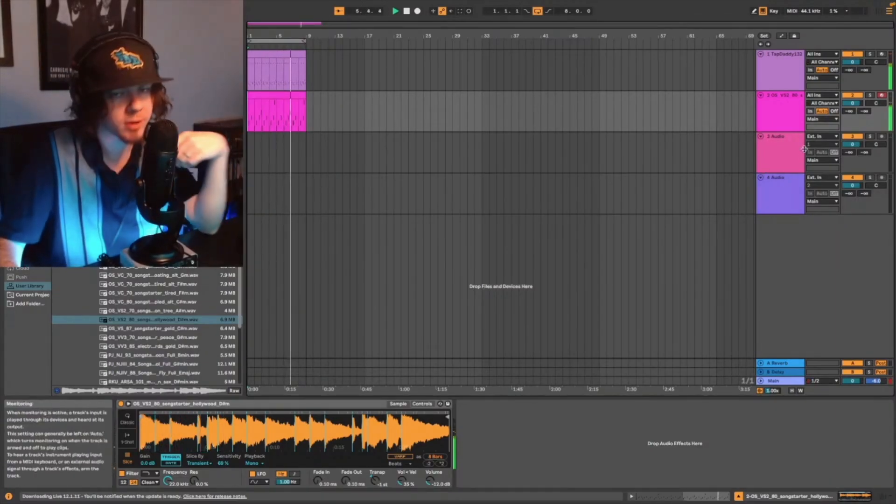
# Add a BBC Symphony Orchestra MIDI track below the sample track and place its clip at bar 5
pyautogui.click(786, 130)
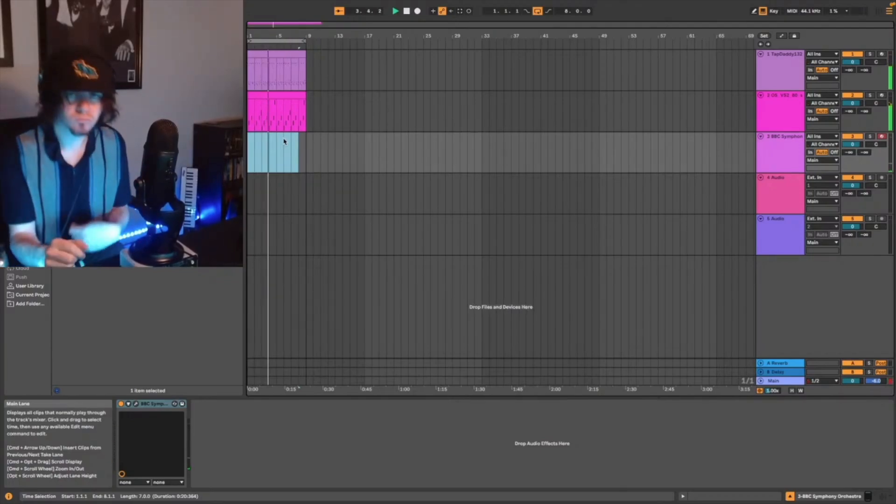
pyautogui.moveTo(284, 141); pyautogui.dragTo(314, 141)
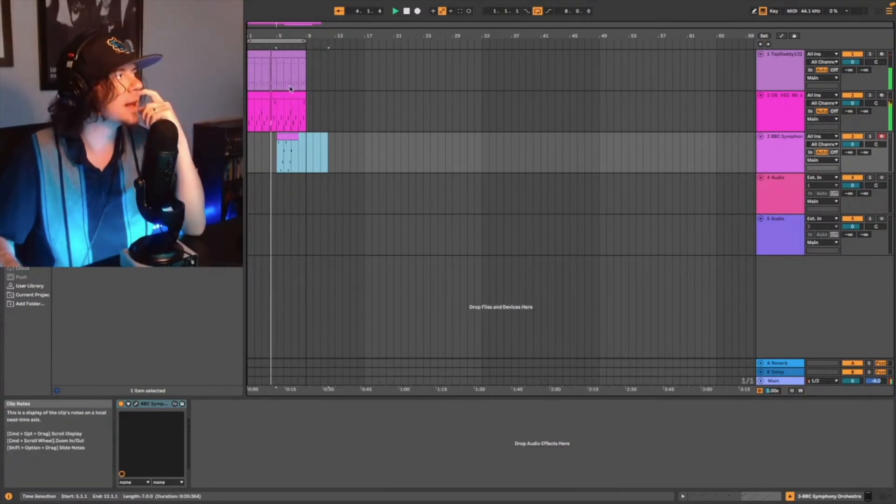
# Duplicate the drum and sliced sample clips to bar 9 and trim the start of the second drum clip to 10.3.1
pyautogui.click(276, 98)
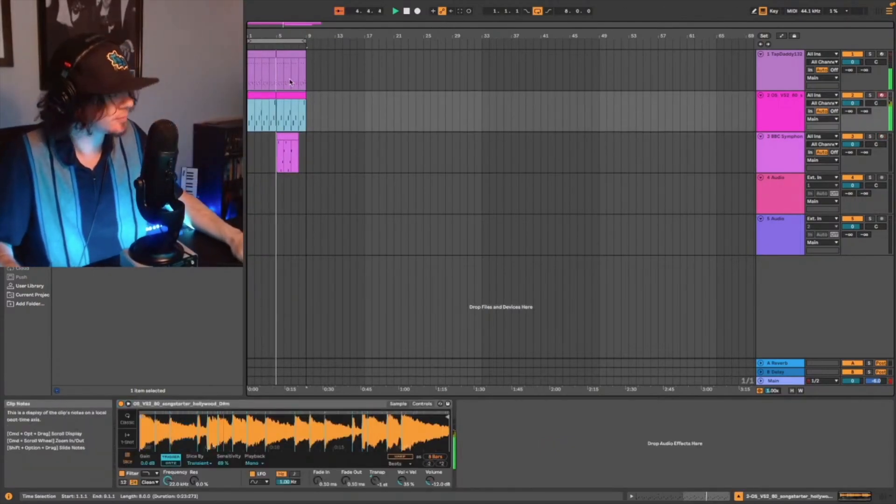
pyautogui.click(290, 82)
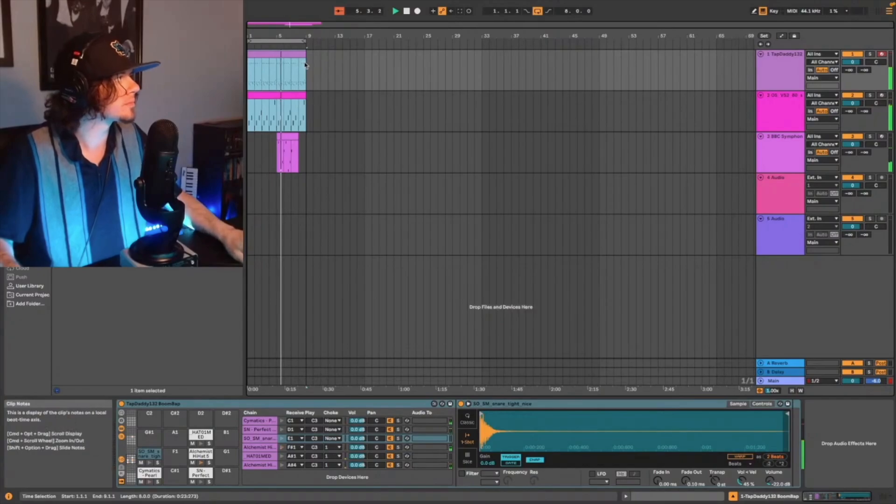
pyautogui.hotkey('ctrl', 'd')
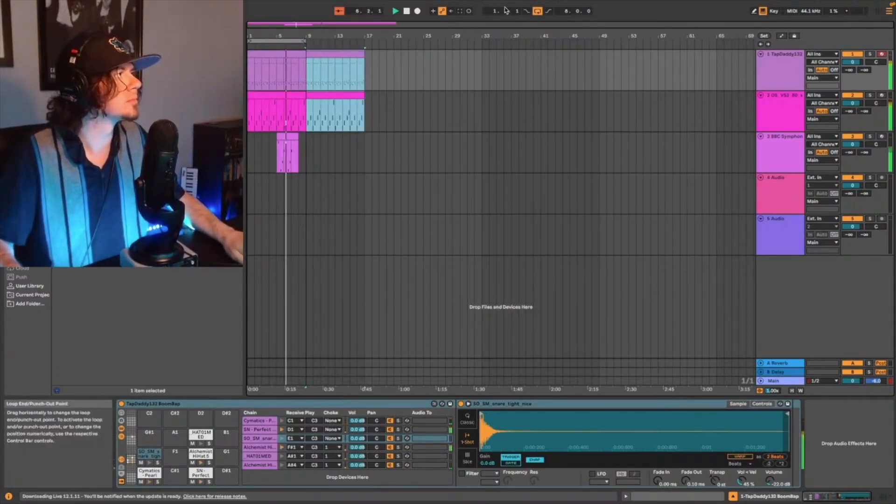
pyautogui.click(311, 54)
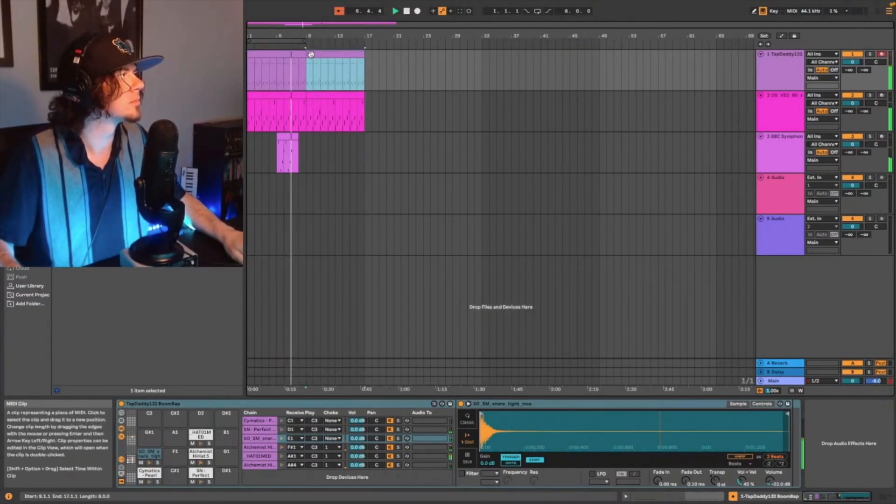
pyautogui.moveTo(306, 54); pyautogui.dragTo(320, 54)
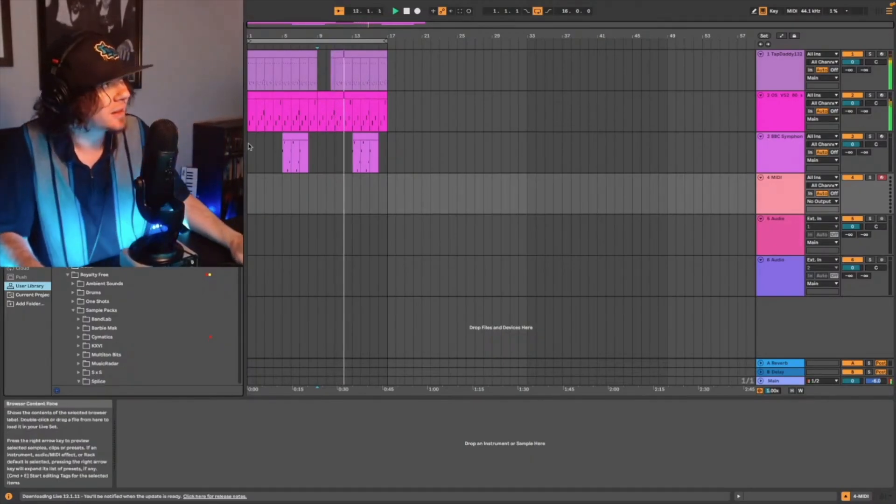
# Copy the first eight-bar sliced sample clip to bar 17 on the same track
pyautogui.click(310, 97)
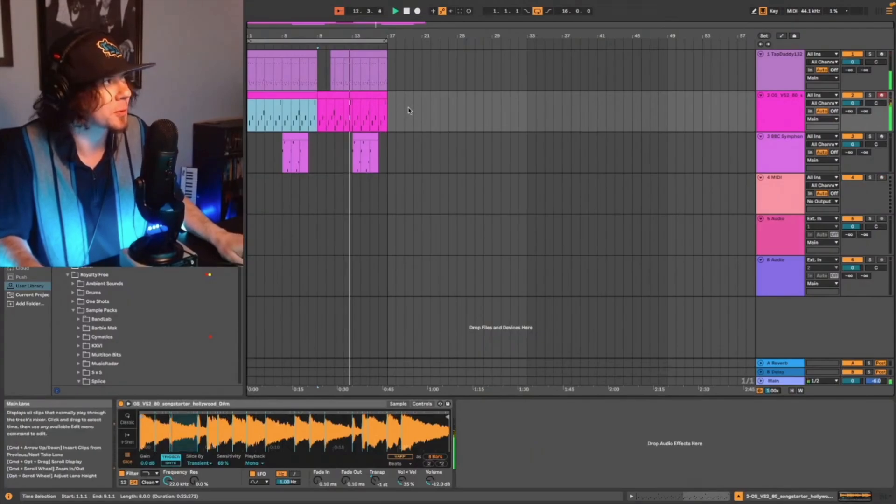
pyautogui.click(390, 112)
pyautogui.press('super+v')
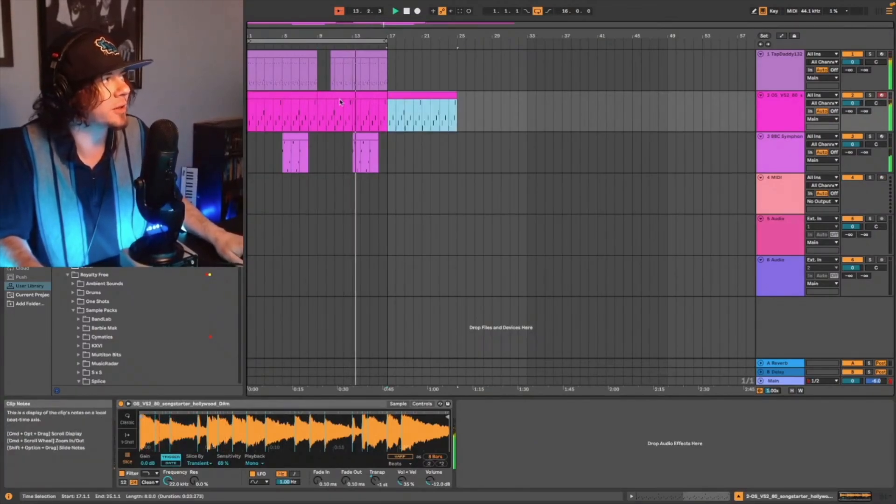
# Copy the first full eight-bar drum clip to bar 17 on the drum track
pyautogui.click(376, 55)
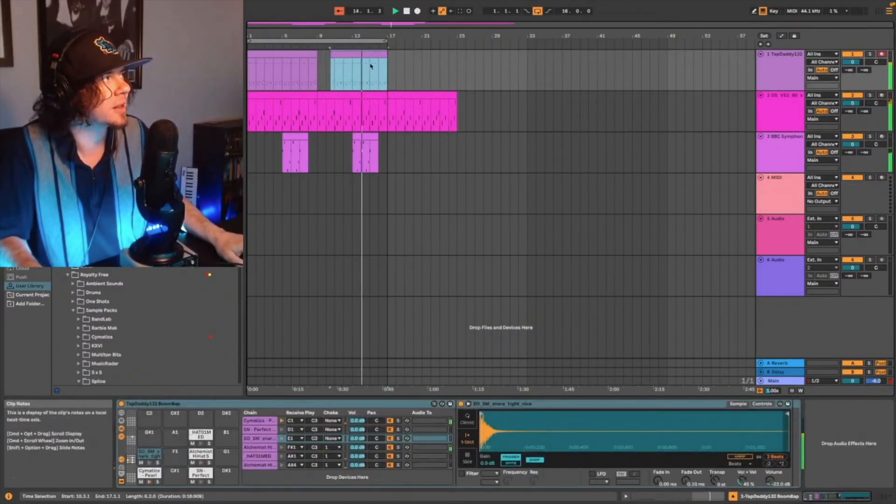
pyautogui.press('Left')
pyautogui.press('super+c')
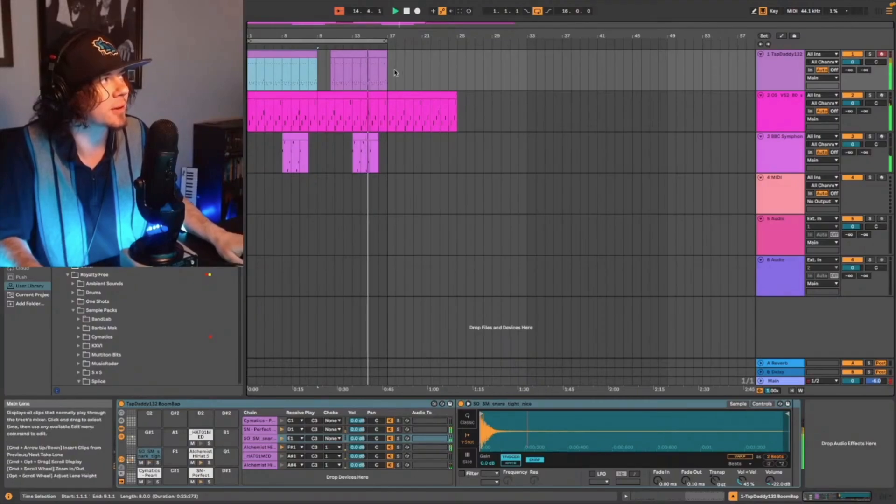
pyautogui.click(396, 73)
pyautogui.press('super+v')
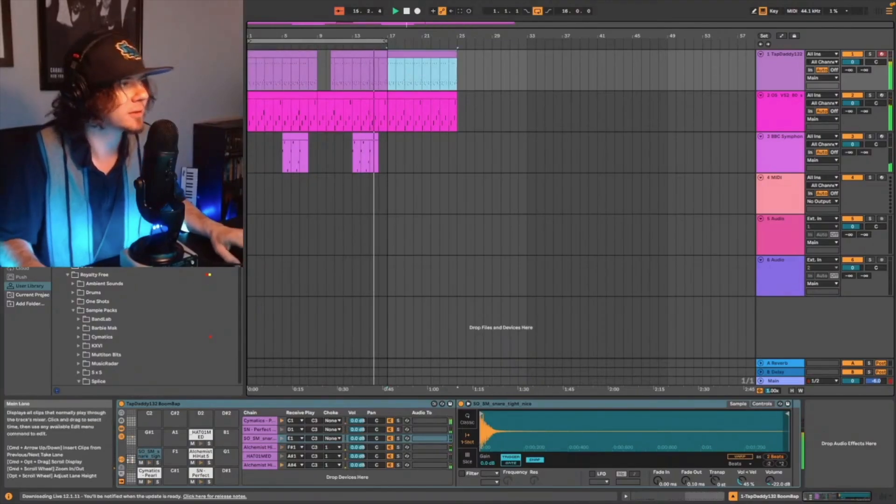
# Find SIG_TBSWS_80_trumpet_solo_jazz_mesmerize_Gmin.wav in the User Library and place it at bar 17 on the first audio track
pyautogui.scroll(-10, 70, 297)
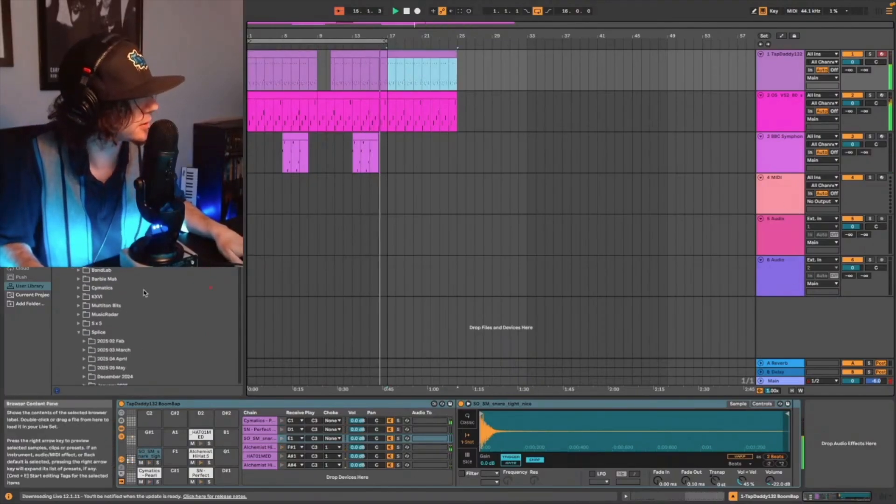
pyautogui.click(93, 260)
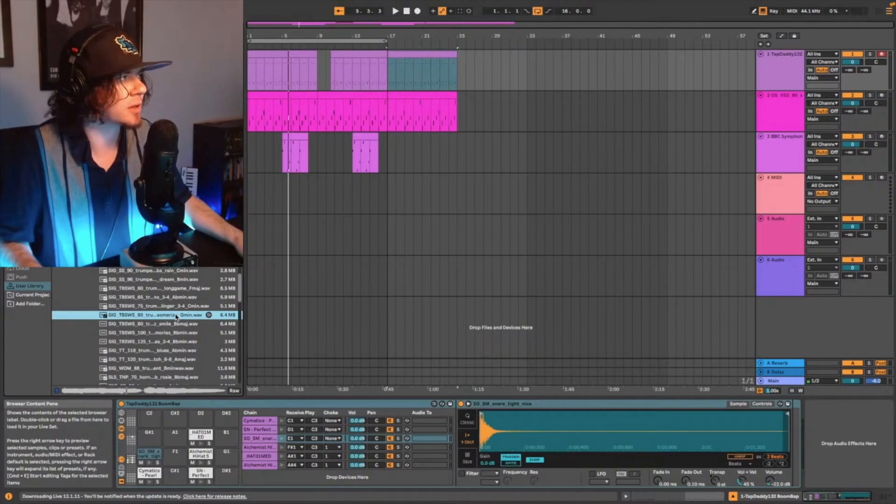
pyautogui.moveTo(287, 284); pyautogui.dragTo(389, 233)
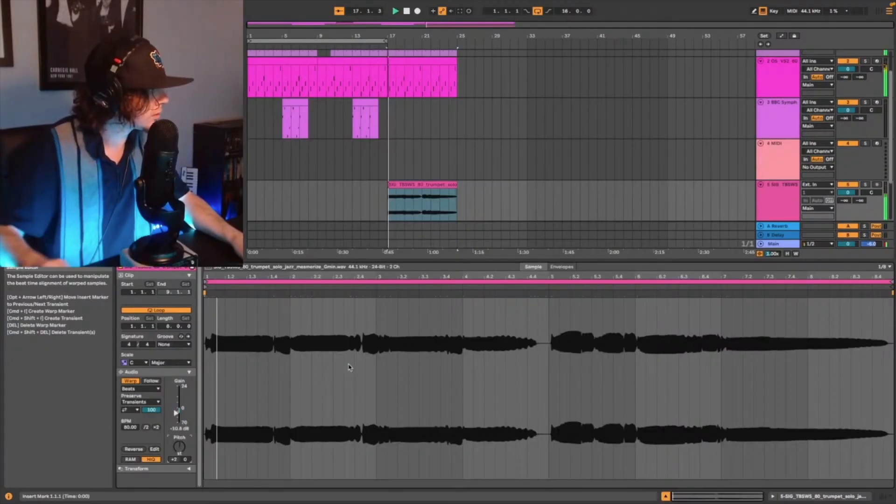
# Set the trumpet clip's warp mode to Complex and select the clip in the arrangement
pyautogui.click(140, 389)
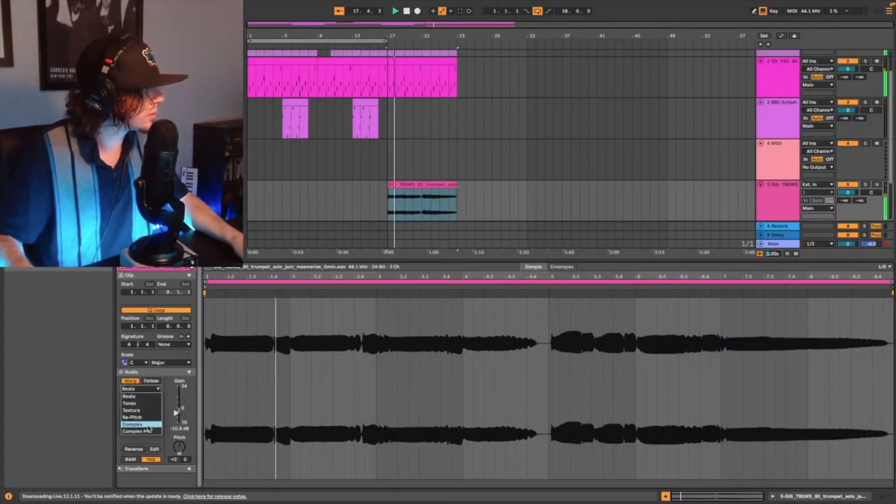
pyautogui.click(149, 424)
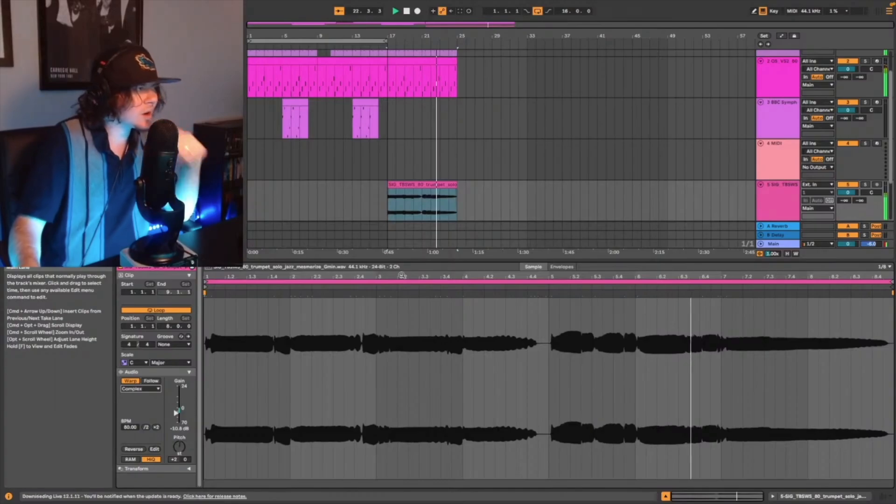
pyautogui.click(407, 184)
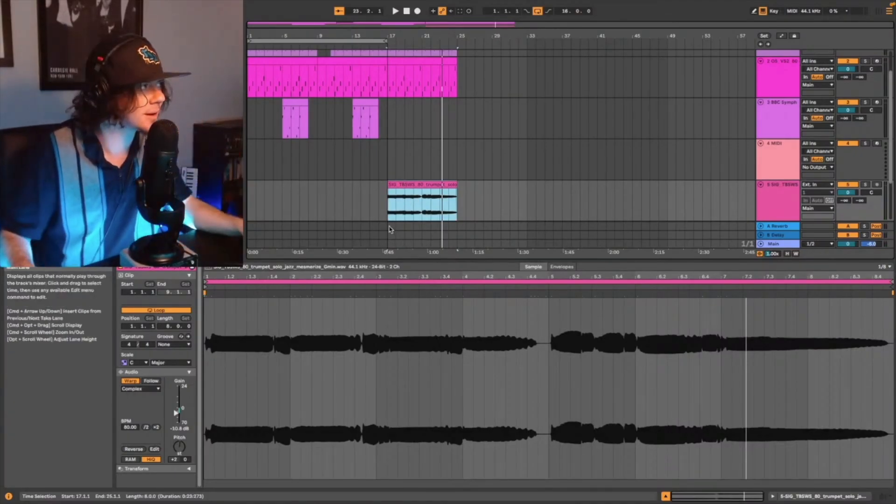
# Play back the arrangement and lower the trumpet track's volume to -6 dB
pyautogui.press('z')
pyautogui.press('space')
pyautogui.moveTo(846, 192); pyautogui.dragTo(843, 195)
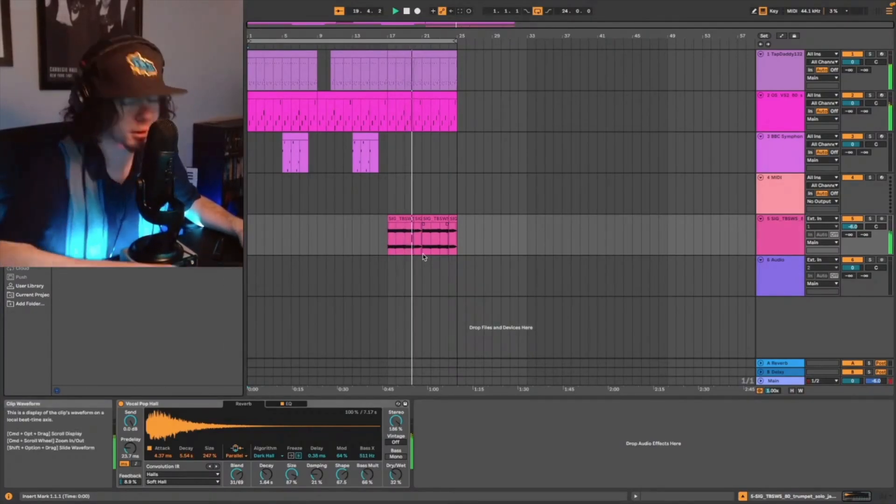
# Add the Vinyl effect ahead of the reverb on the trumpet track and set its decade to 1930
pyautogui.click(64, 196)
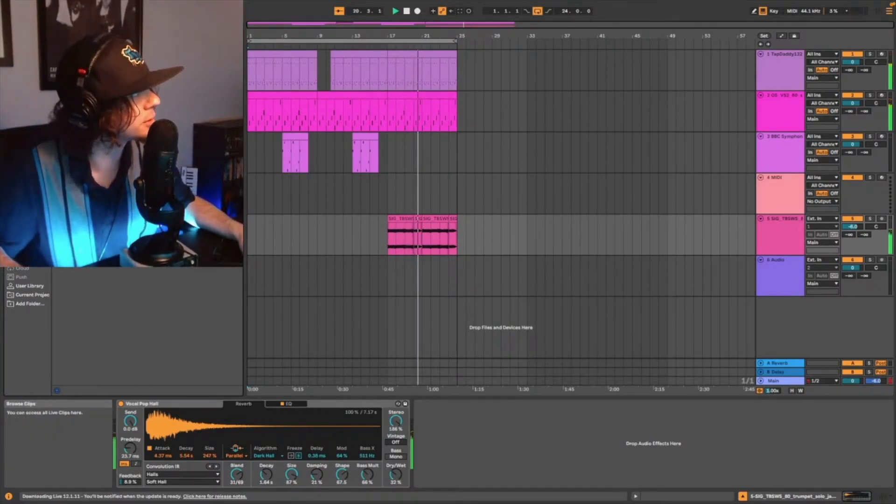
pyautogui.moveTo(111, 462); pyautogui.dragTo(122, 457)
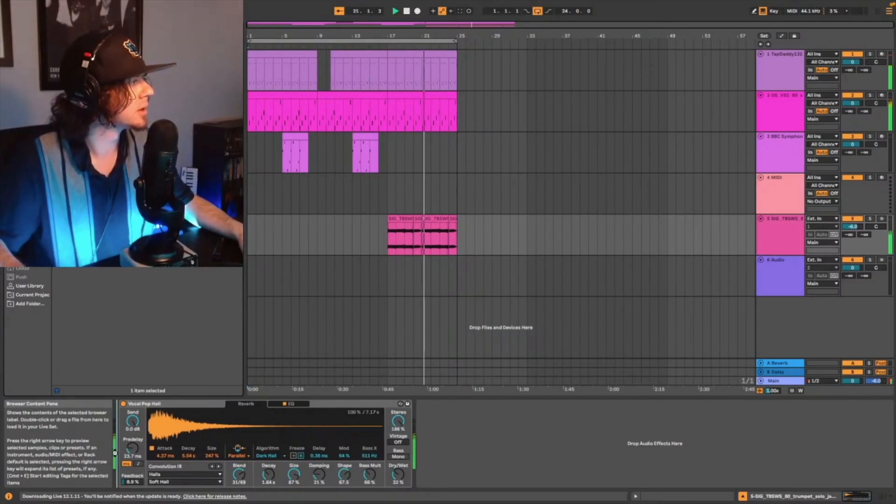
pyautogui.moveTo(400, 191); pyautogui.dragTo(375, 286)
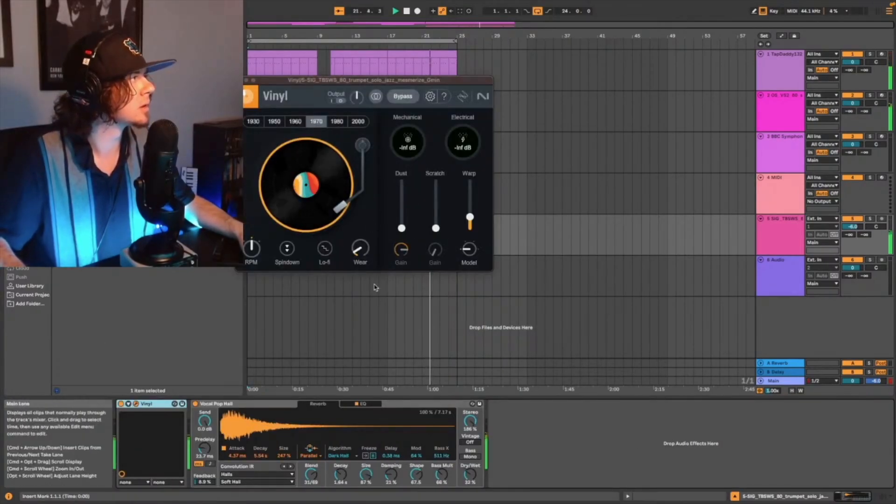
pyautogui.click(253, 122)
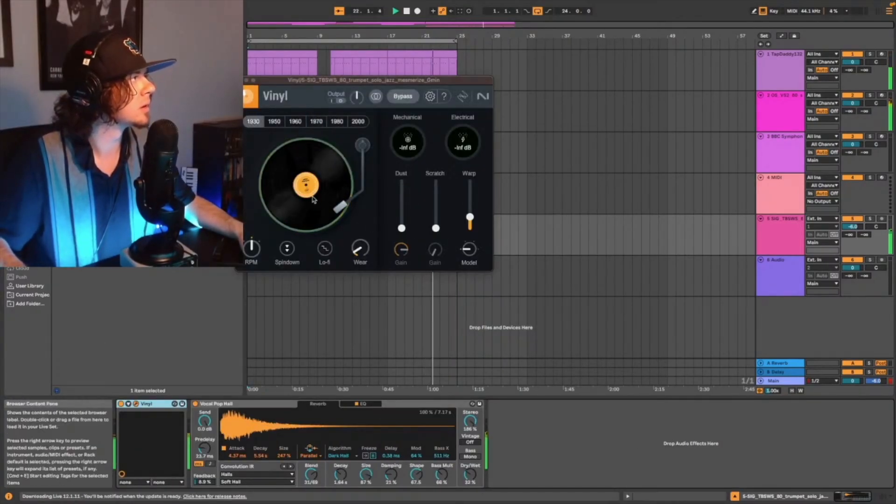
pyautogui.click(240, 81)
# Set the trumpet track's volume to -15 dB and move the track above the empty MIDI track
pyautogui.click(856, 228)
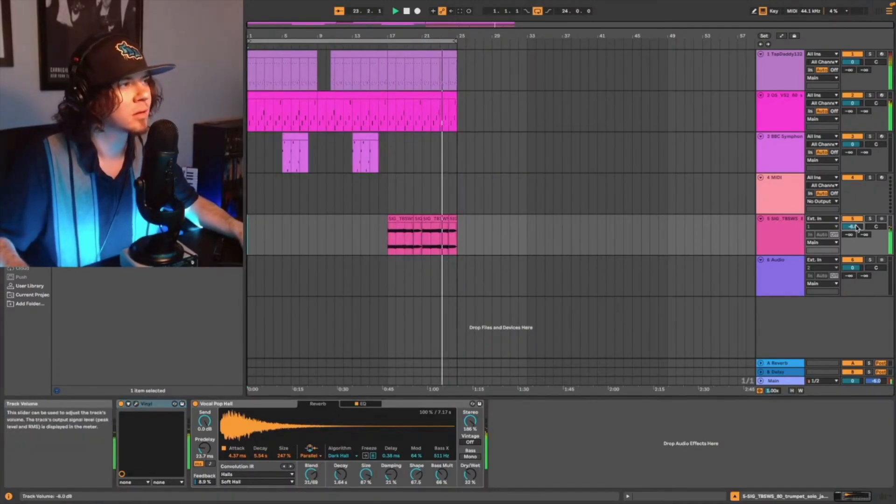
pyautogui.write('-10')
pyautogui.press('Return')
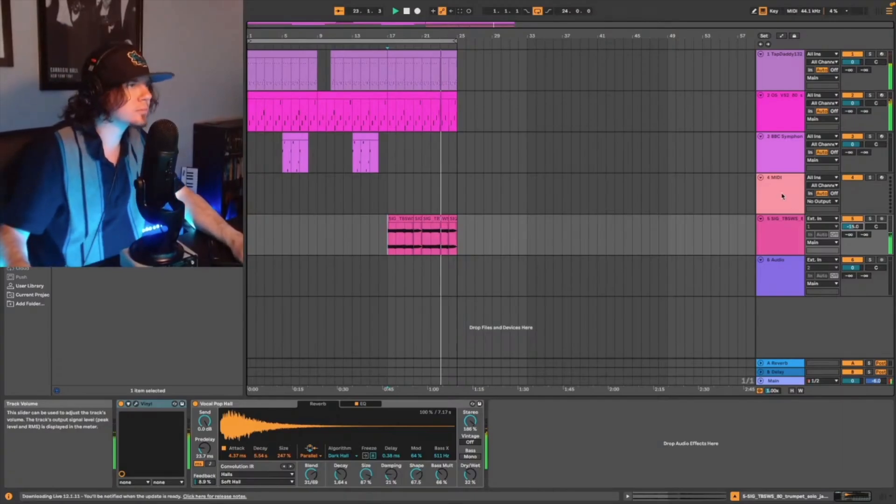
pyautogui.moveTo(777, 240); pyautogui.dragTo(776, 195)
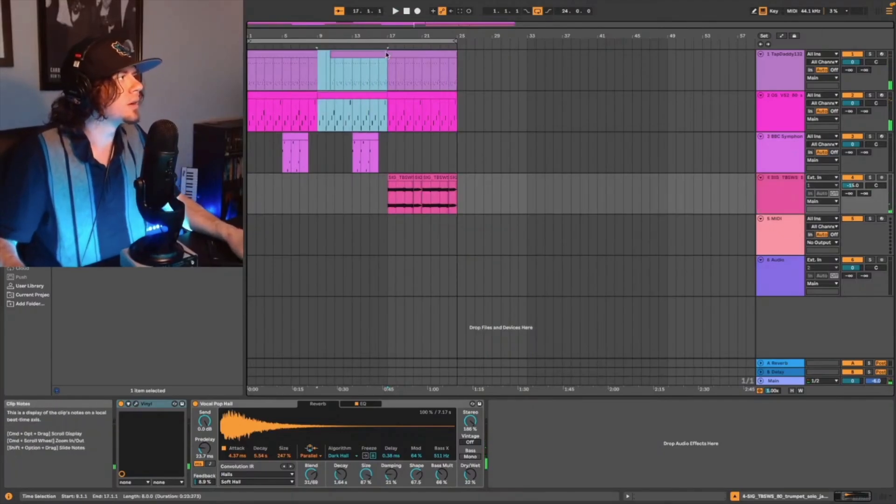
# Copy the drum and sample section from bars 9–17 to bars 25 and 33, and the string clips to bars 29 and 37
pyautogui.click(459, 72)
pyautogui.press('super+d')
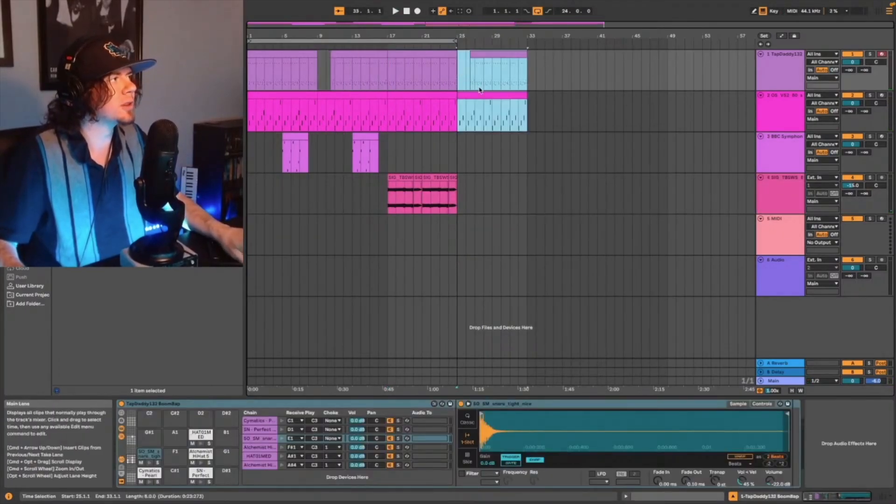
pyautogui.click(502, 101)
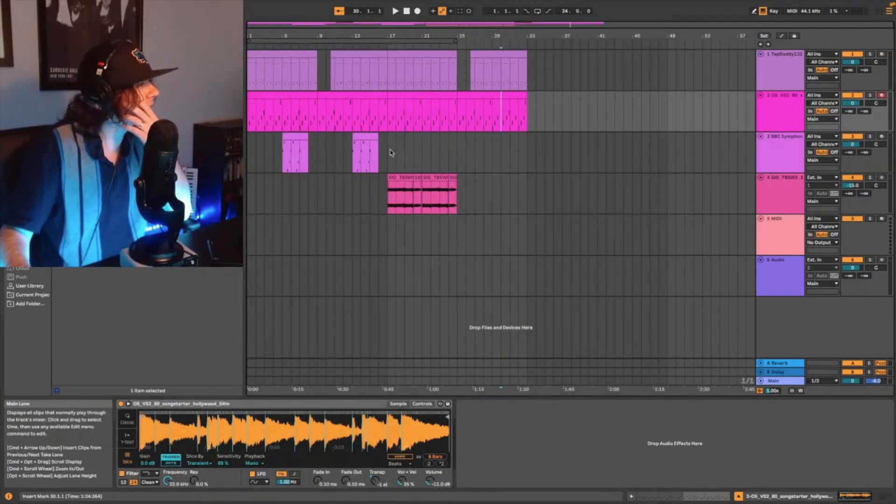
pyautogui.moveTo(283, 154); pyautogui.dragTo(367, 138)
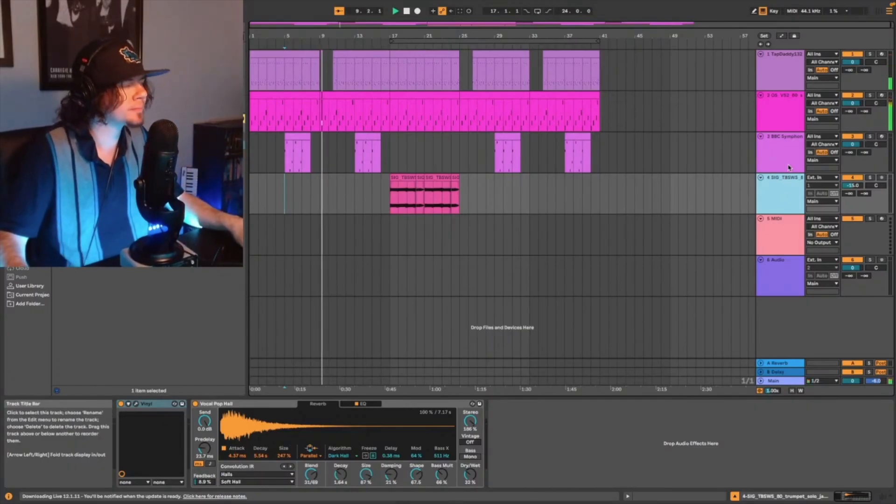
# Copy the drum, sample and trumpet section from bars 17–25 to bar 41
pyautogui.moveTo(387, 204); pyautogui.dragTo(459, 70)
pyautogui.press('super+c')
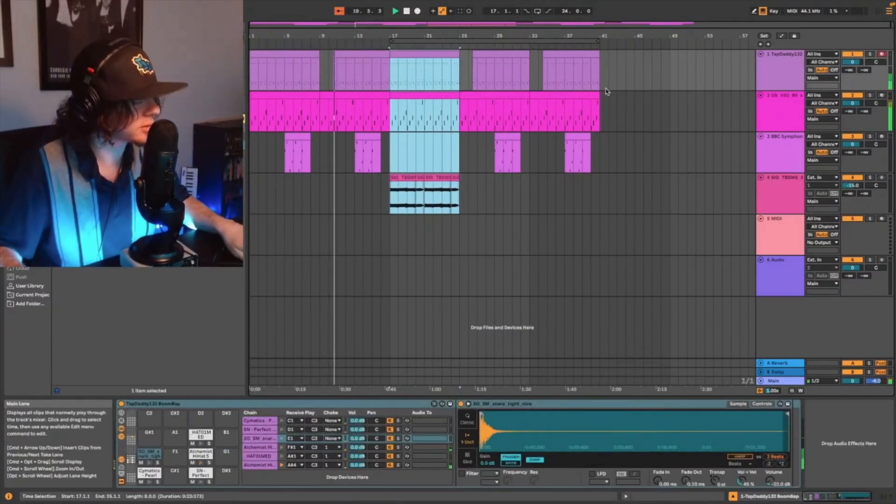
pyautogui.click(602, 71)
pyautogui.press('super+v')
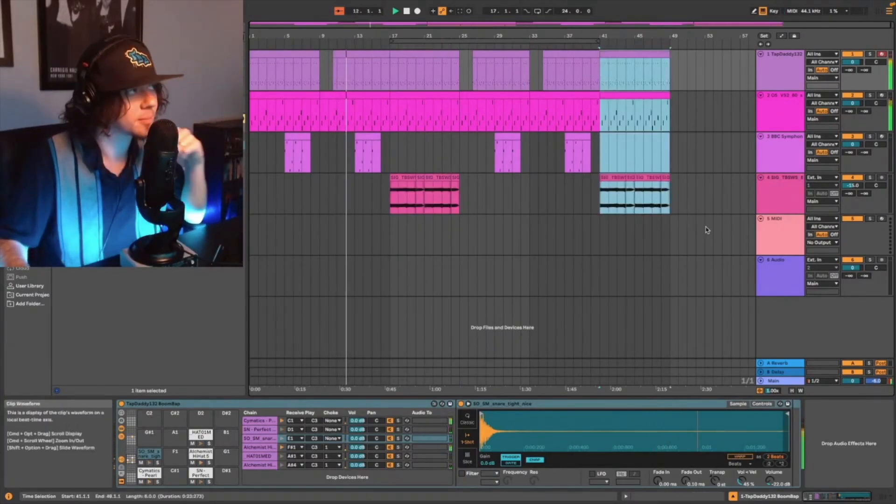
# Show the Main track's volume automation and draw a fade-out from bar 45 to silence at bar 49
pyautogui.rightClick(853, 381)
pyautogui.click(847, 387)
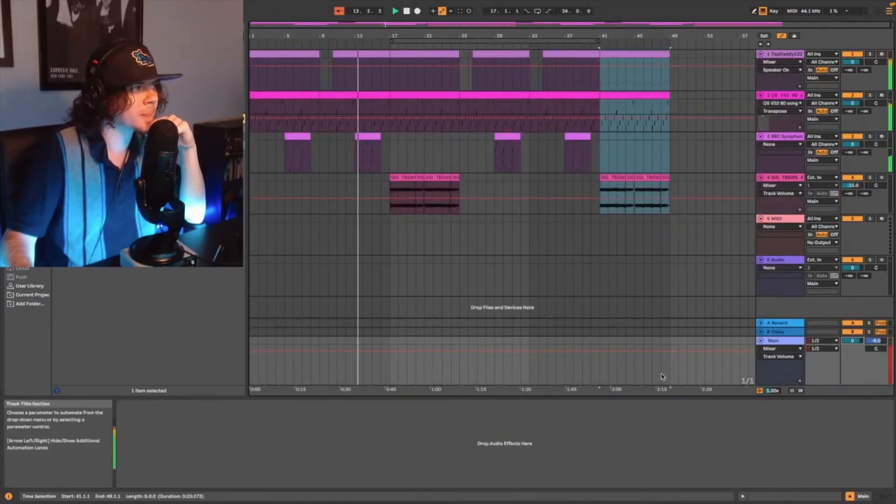
pyautogui.click(635, 352)
pyautogui.moveTo(670, 352); pyautogui.dragTo(670, 384)
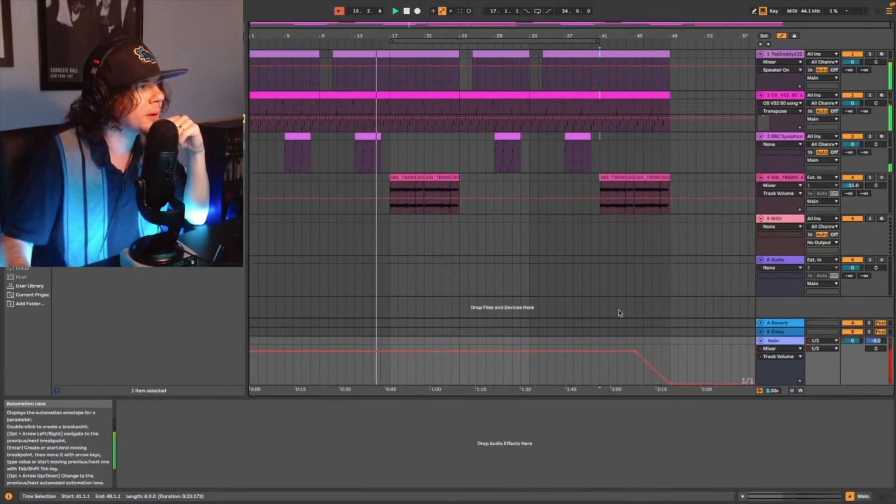
# Replace the drums at bars 33–41 with the full eight-bar drum clip from bar 41
pyautogui.click(629, 55)
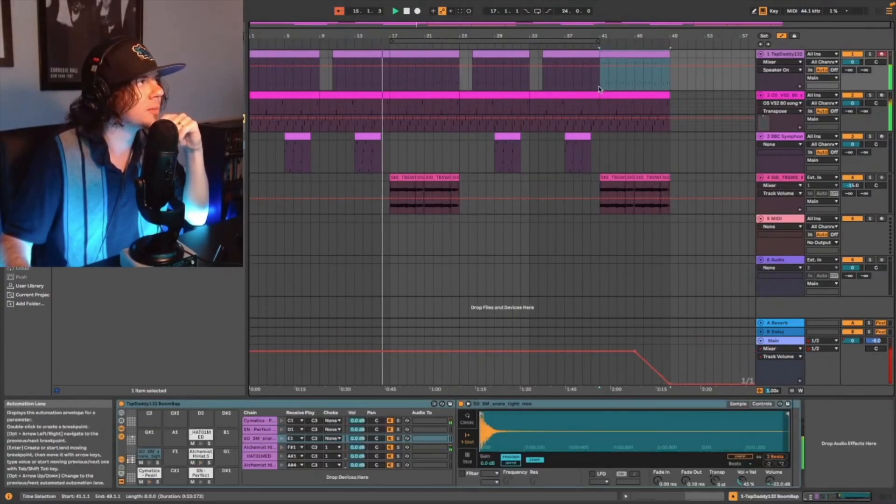
pyautogui.click(544, 53)
pyautogui.click(561, 55)
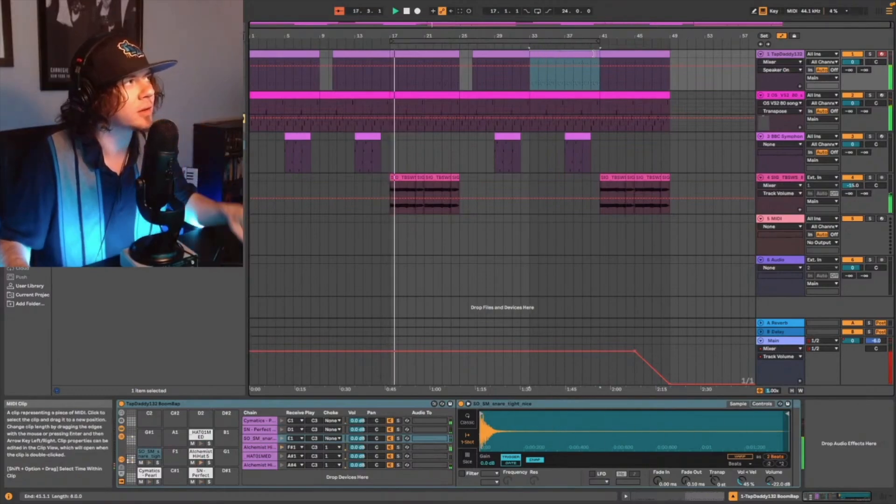
# Replace the drum clip at bar 41 with the drum section from bars 25–33, including its opening gap
pyautogui.moveTo(461, 73); pyautogui.dragTo(479, 73)
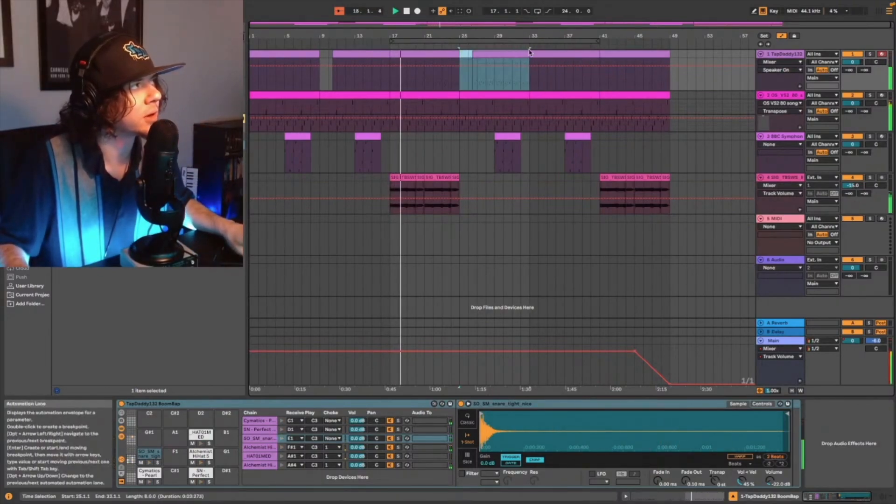
pyautogui.click(621, 52)
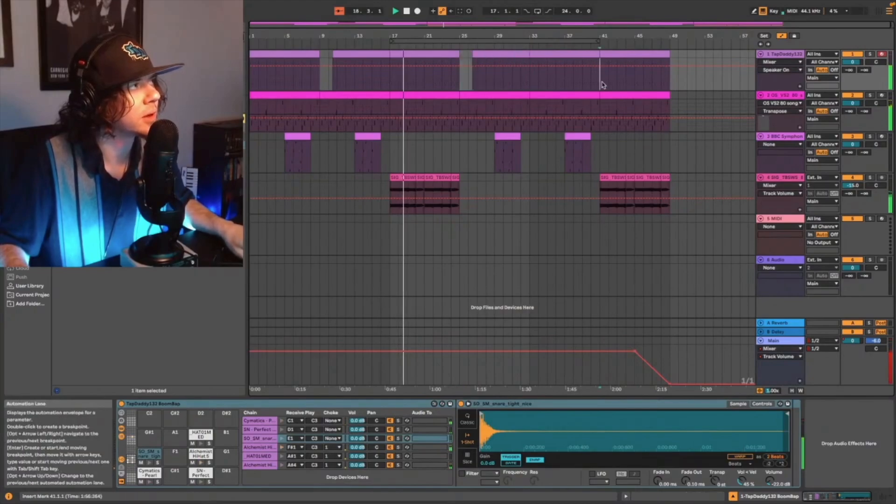
pyautogui.click(621, 53)
pyautogui.press('Delete')
pyautogui.press('super+v')
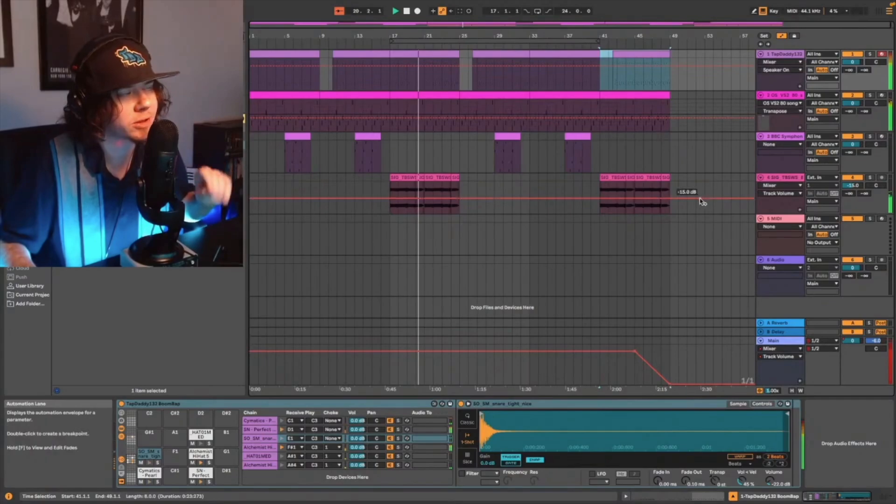